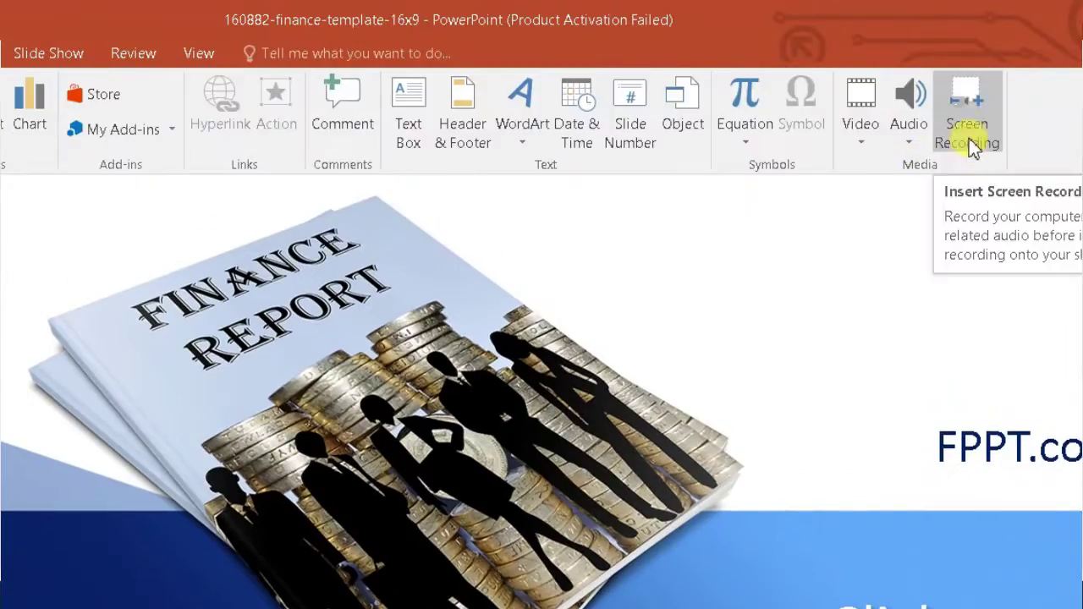
- Select the Finance Report title slide (slide 1) and show the Insert tab commands
click(970, 145)
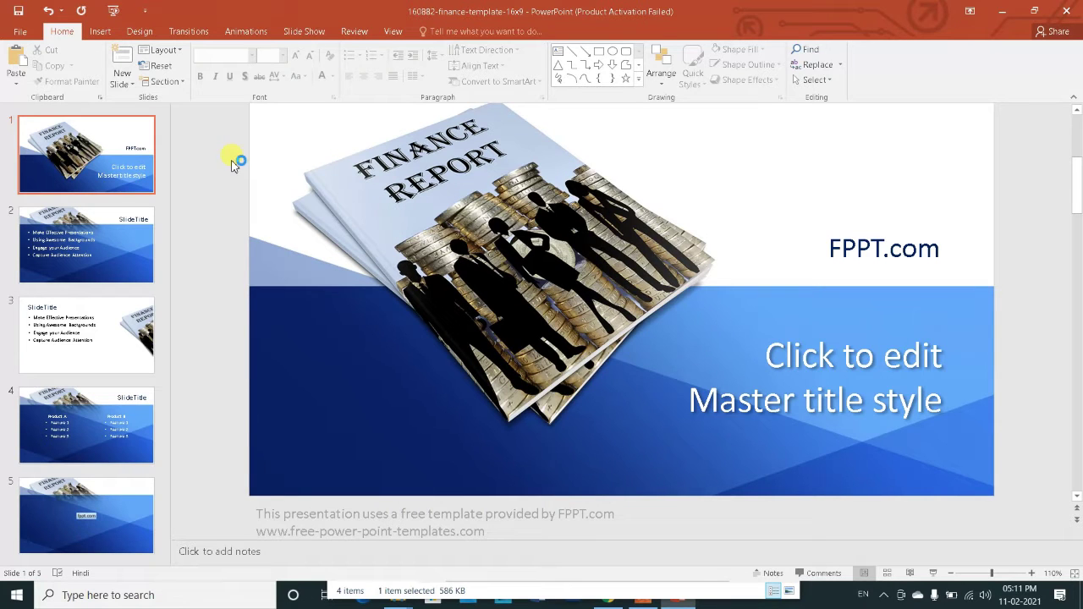
scroll(386, 416, down, 1)
scroll(290, 370, down, 2)
click(150, 153)
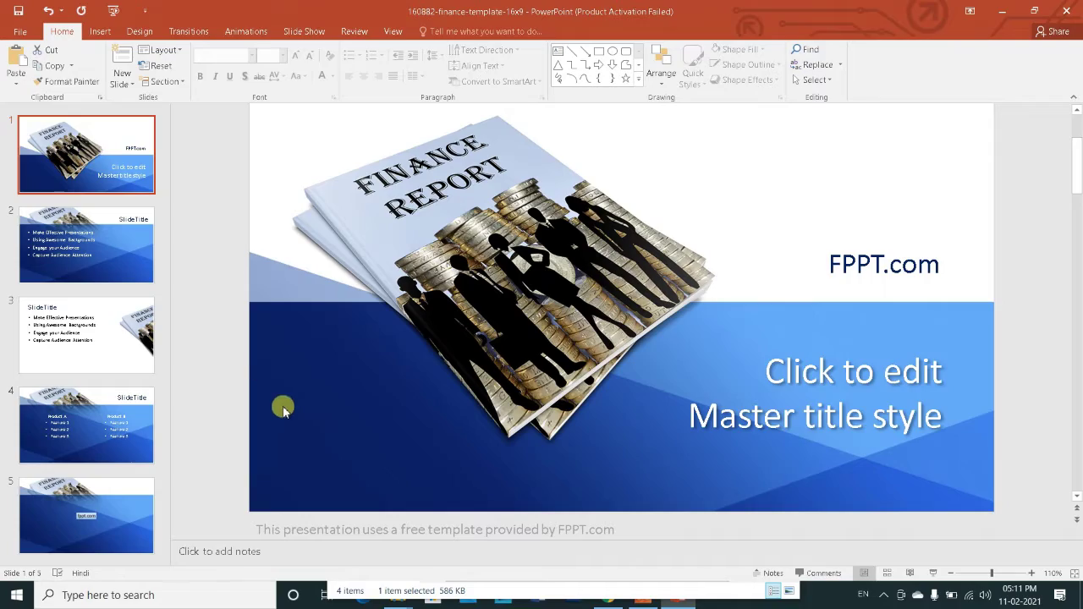
click(101, 33)
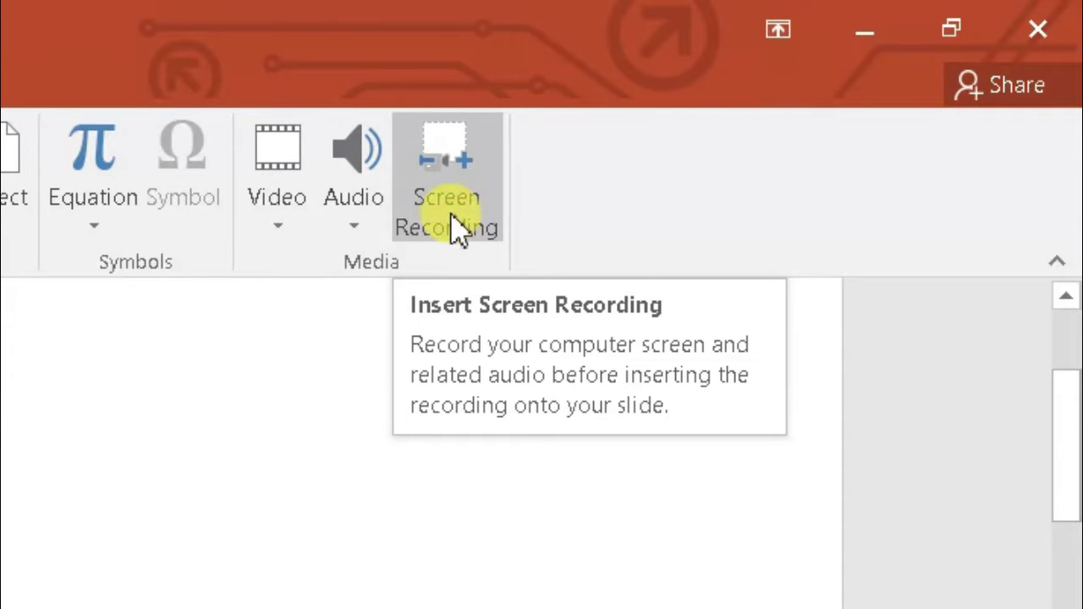
- Launch Screen Recording and close the open files and JULY folder windows
click(457, 229)
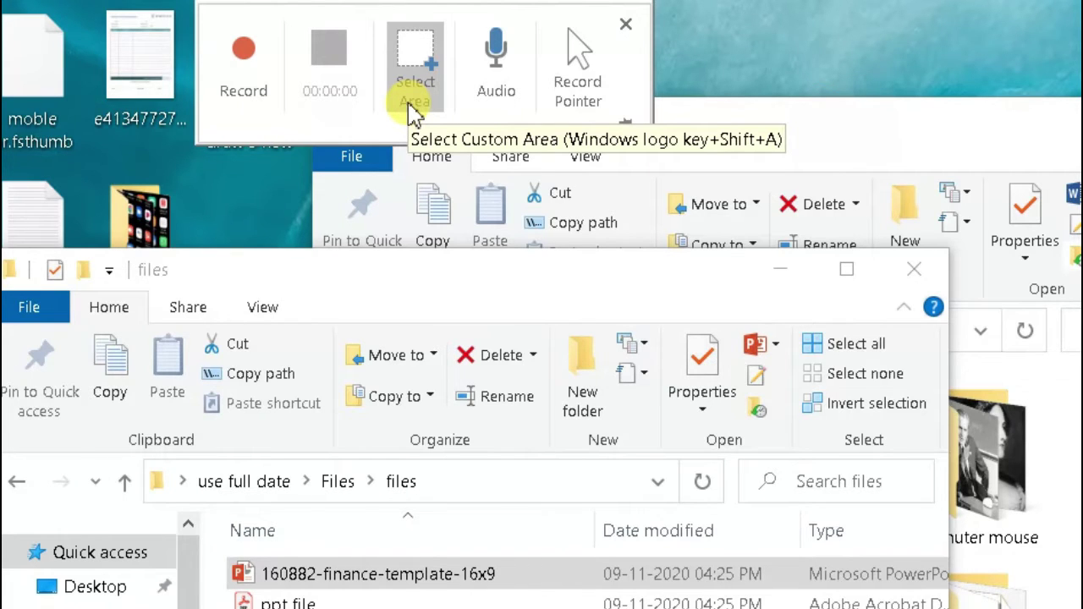
click(914, 269)
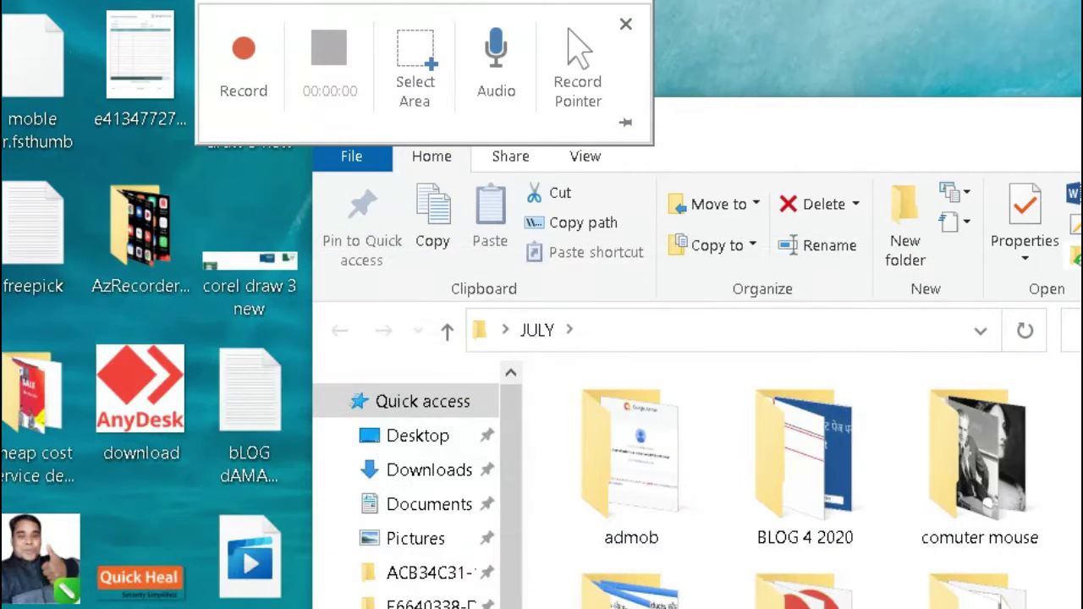
key(alt+F4)
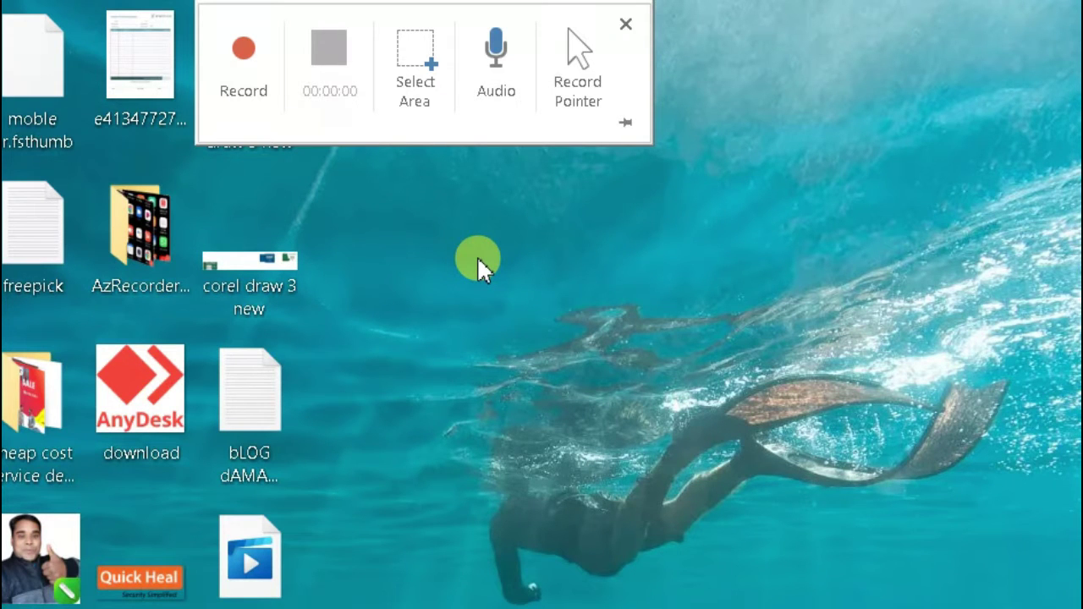
- Switch audio capture on, trial-select a small desktop area, then clear it
click(507, 64)
click(498, 68)
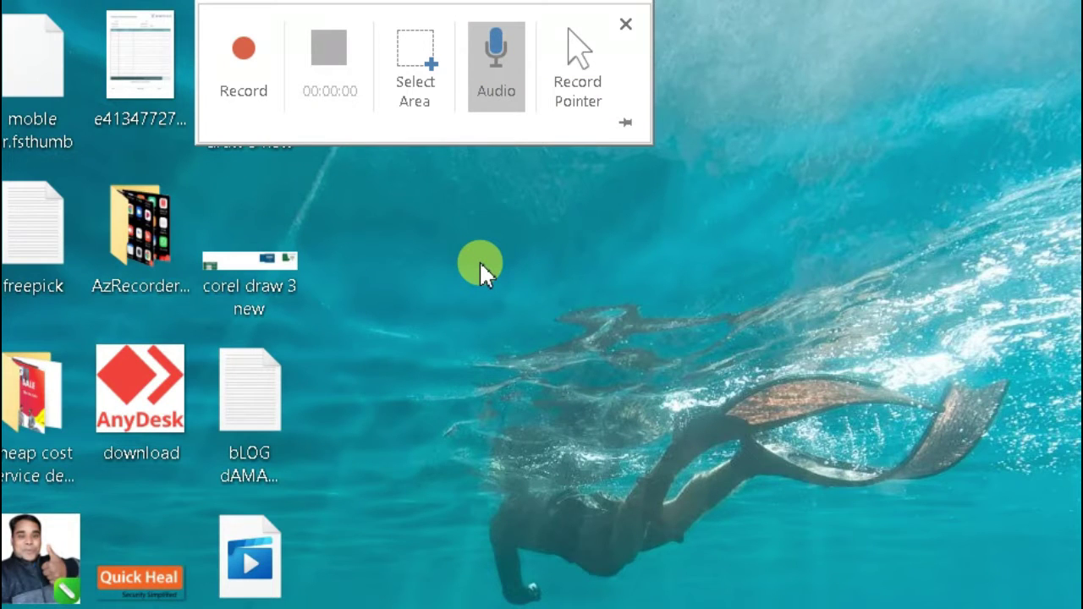
click(415, 100)
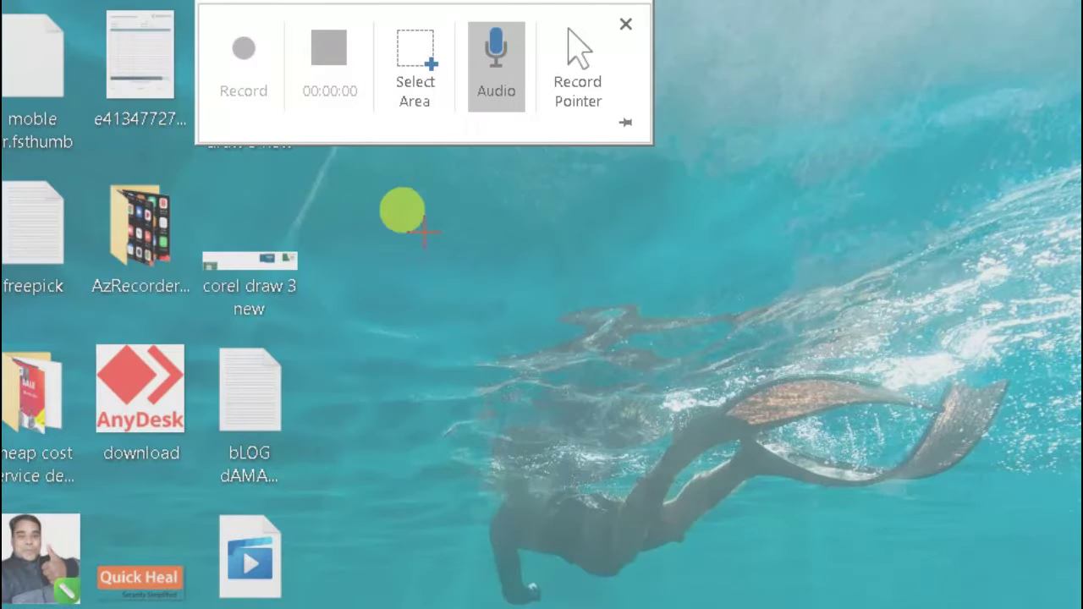
drag(420, 275, 694, 508)
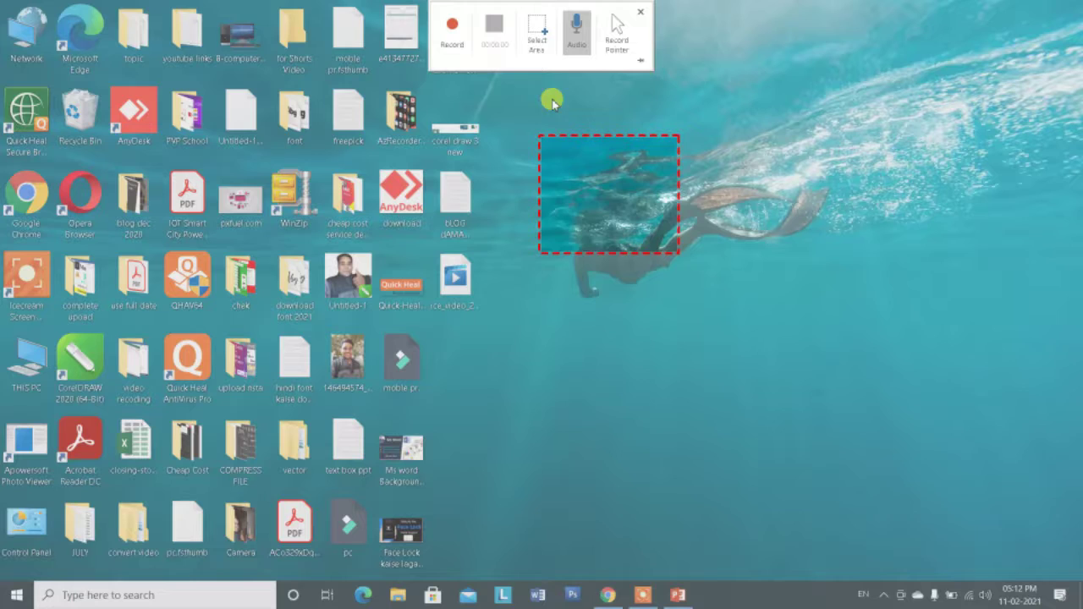
click(537, 34)
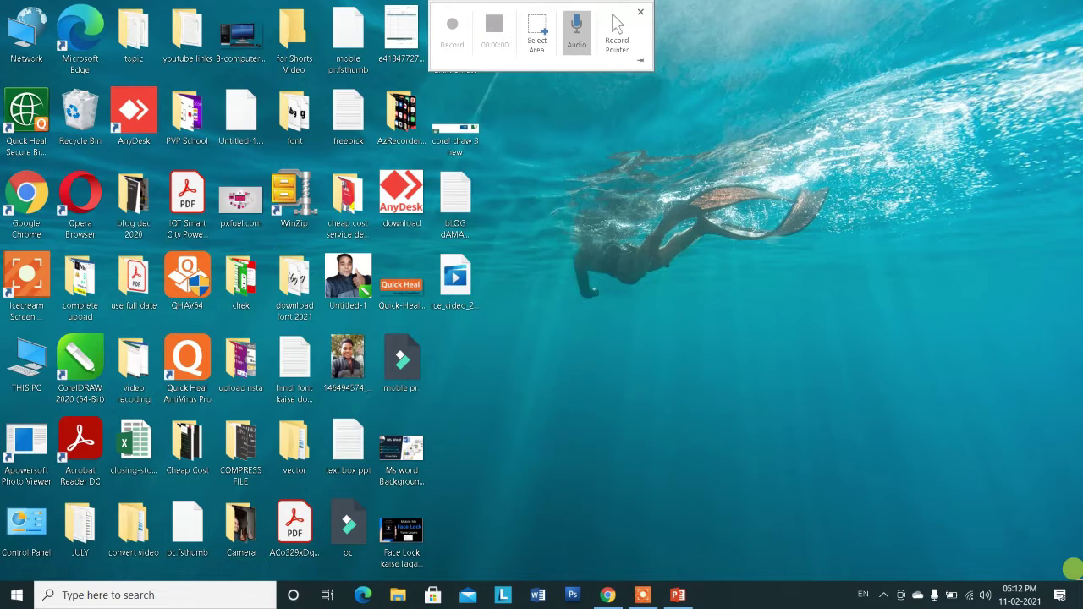
- Record the full screen while scrolling through the Finance Report slides
drag(1073, 569, 1082, 608)
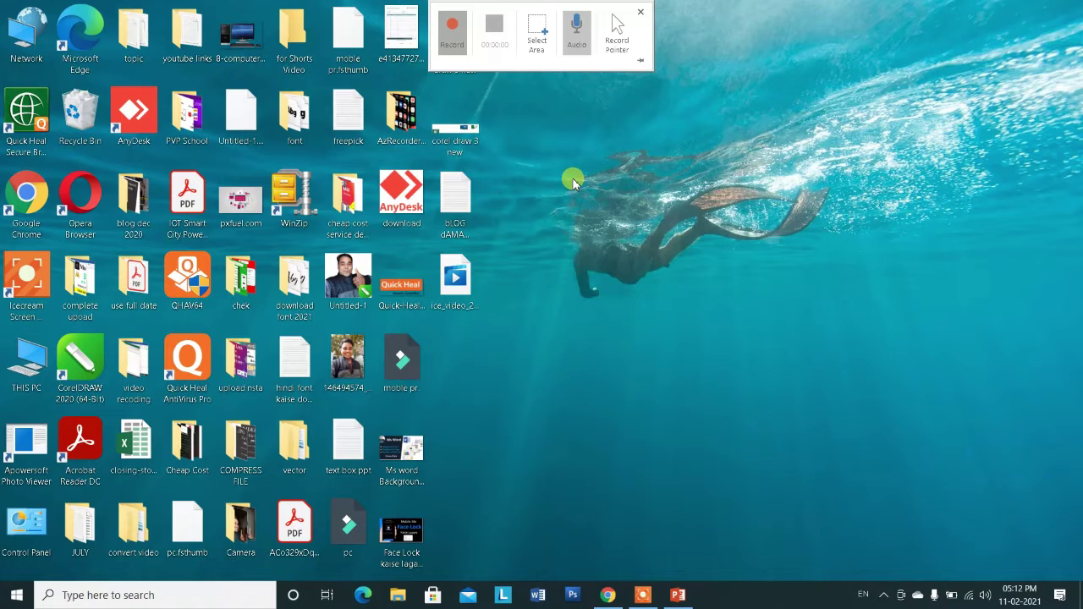
key(super+shift+r)
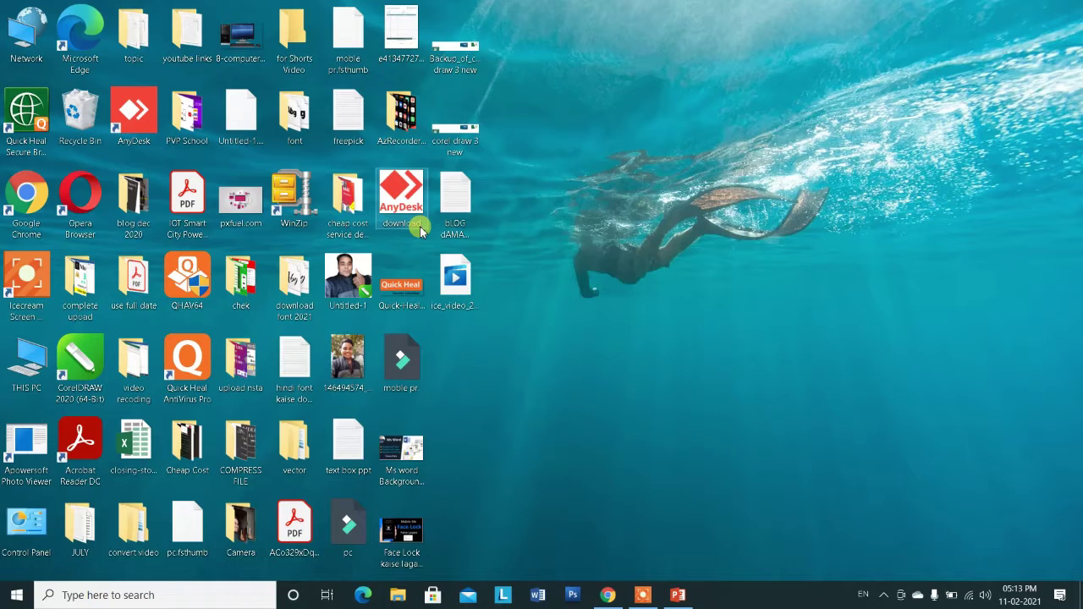
key(alt+Tab)
scroll(513, 353, down, 2)
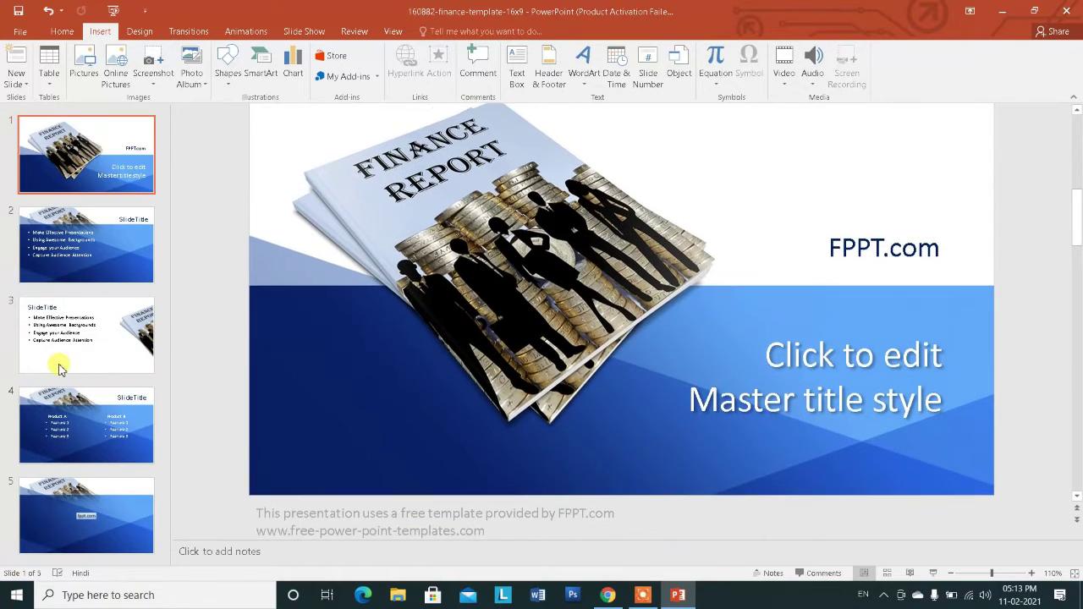
scroll(59, 368, down, 3)
scroll(85, 415, down, 3)
scroll(90, 430, down, 3)
scroll(96, 436, down, 1)
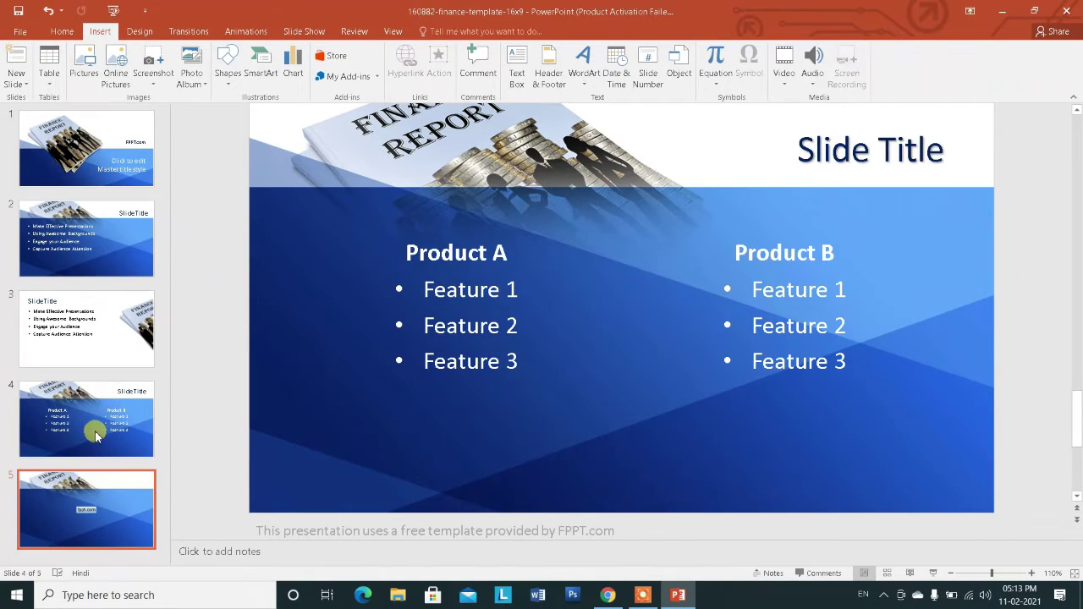
scroll(97, 338, up, 5)
scroll(97, 211, up, 3)
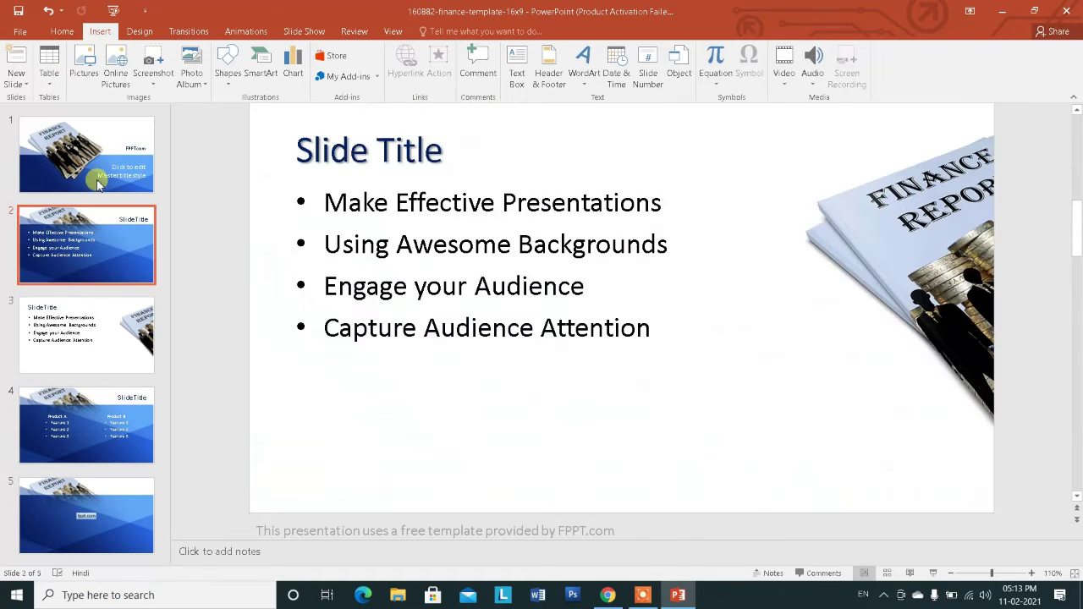
- Go back to the title slide, minimize PowerPoint, and bring up Google Chrome
click(97, 182)
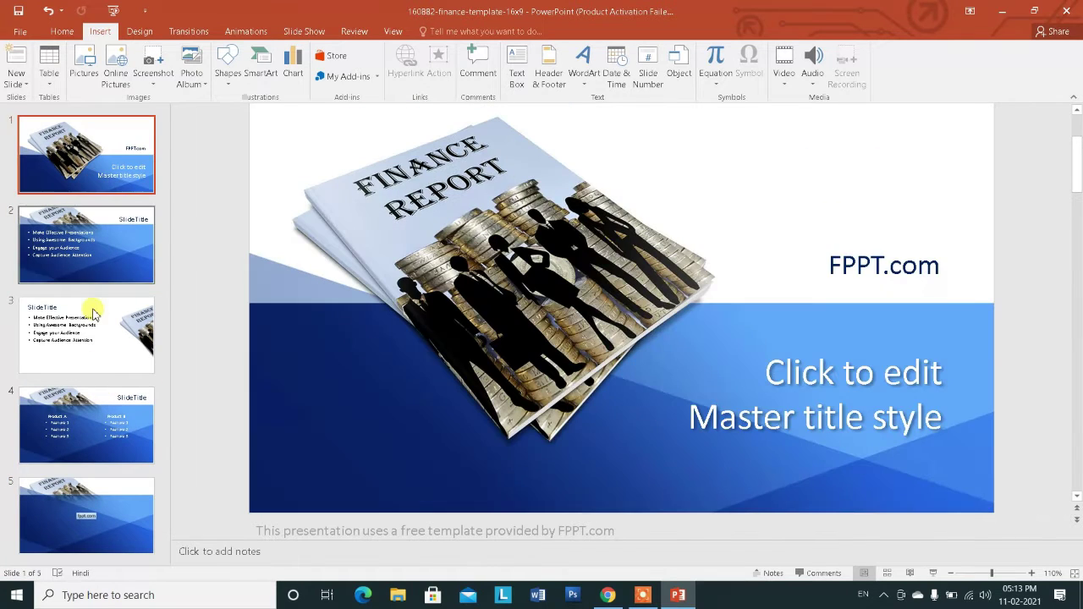
click(1002, 11)
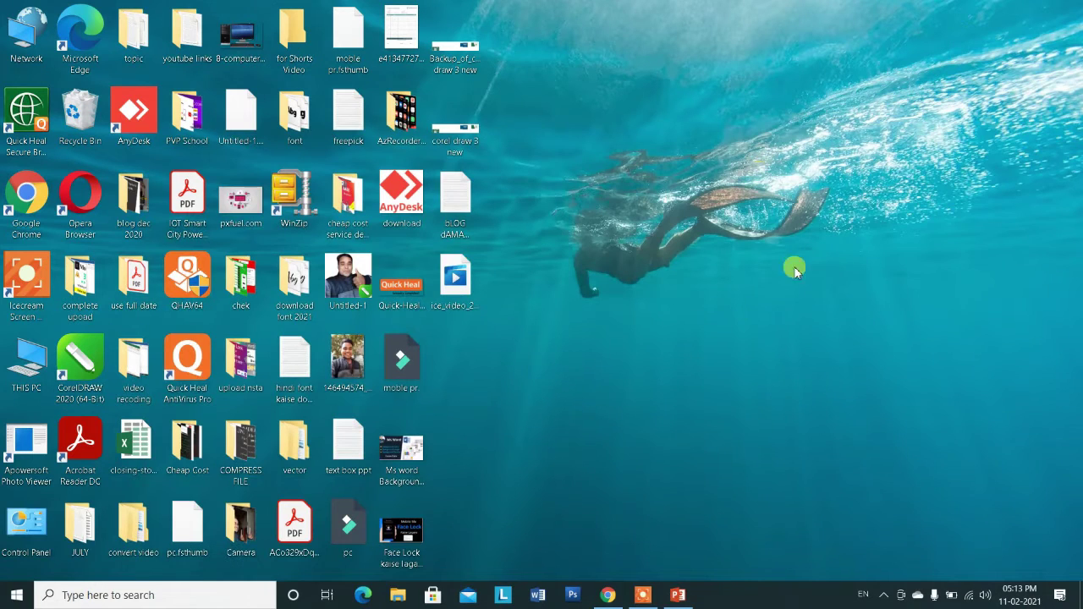
click(623, 600)
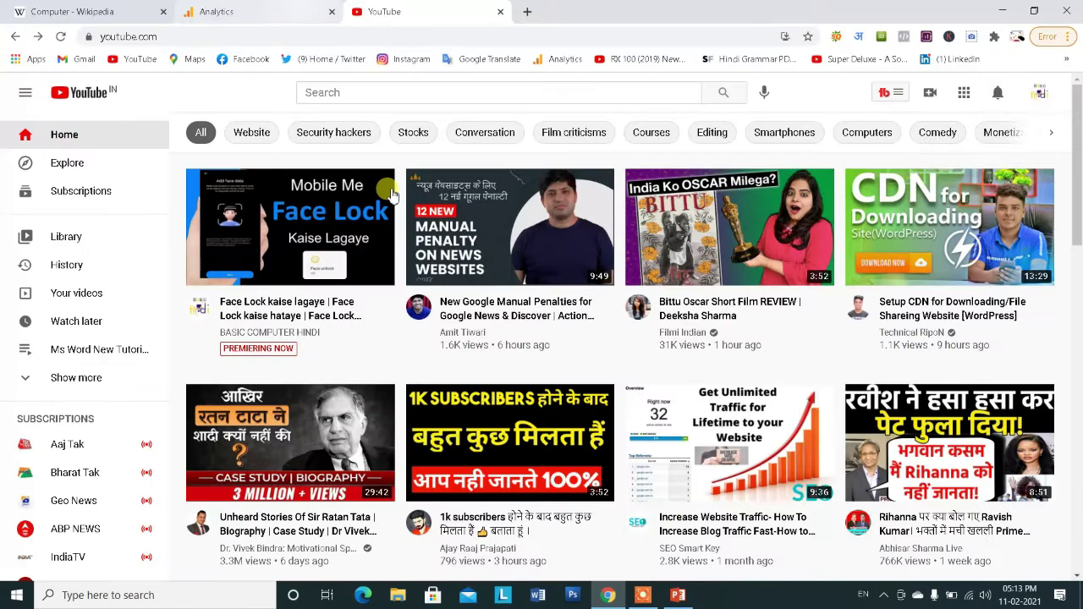
- Show the Google Analytics and YouTube tabs on camera, minimize Chrome, and pause recording
click(288, 7)
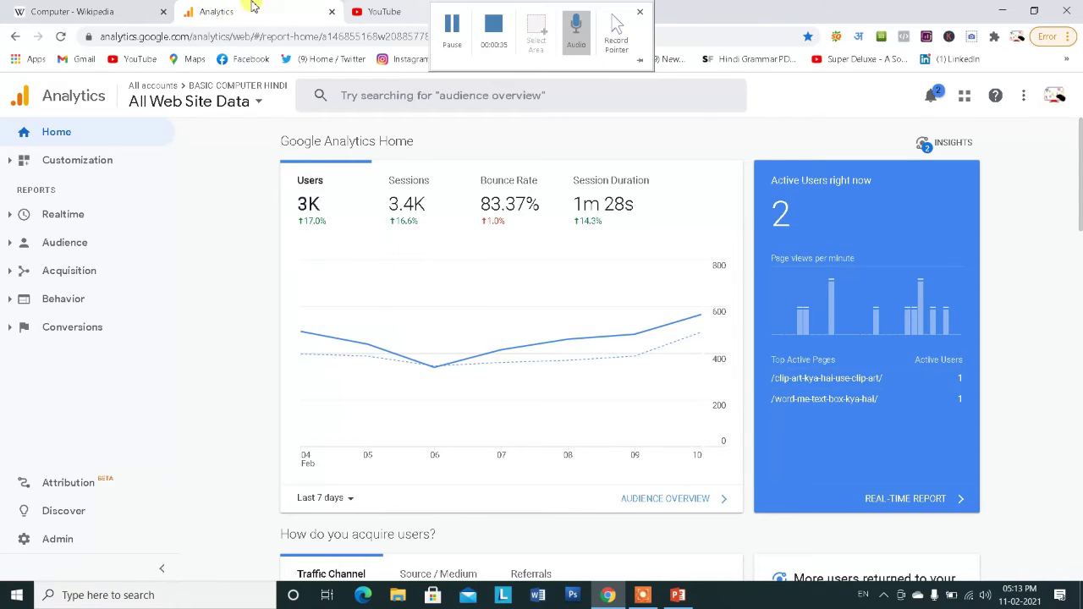
key(ctrl+Tab)
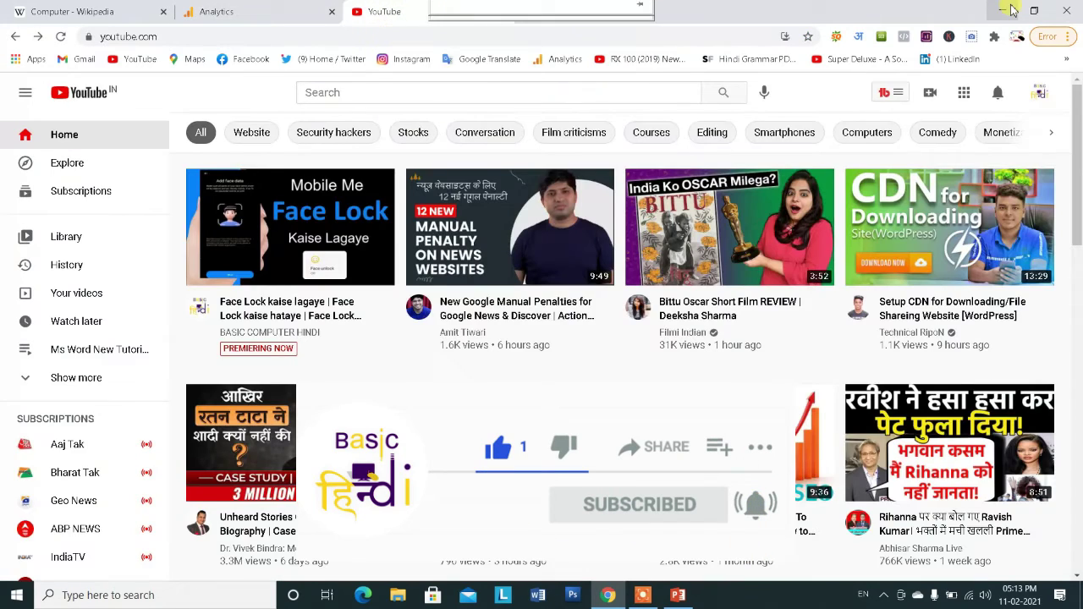
click(1005, 9)
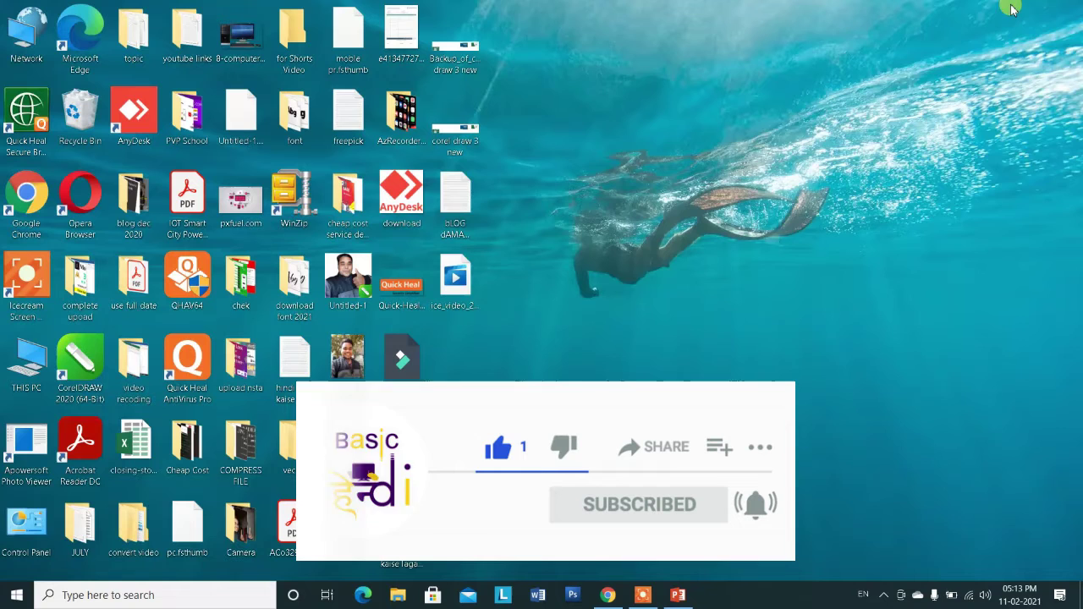
click(451, 34)
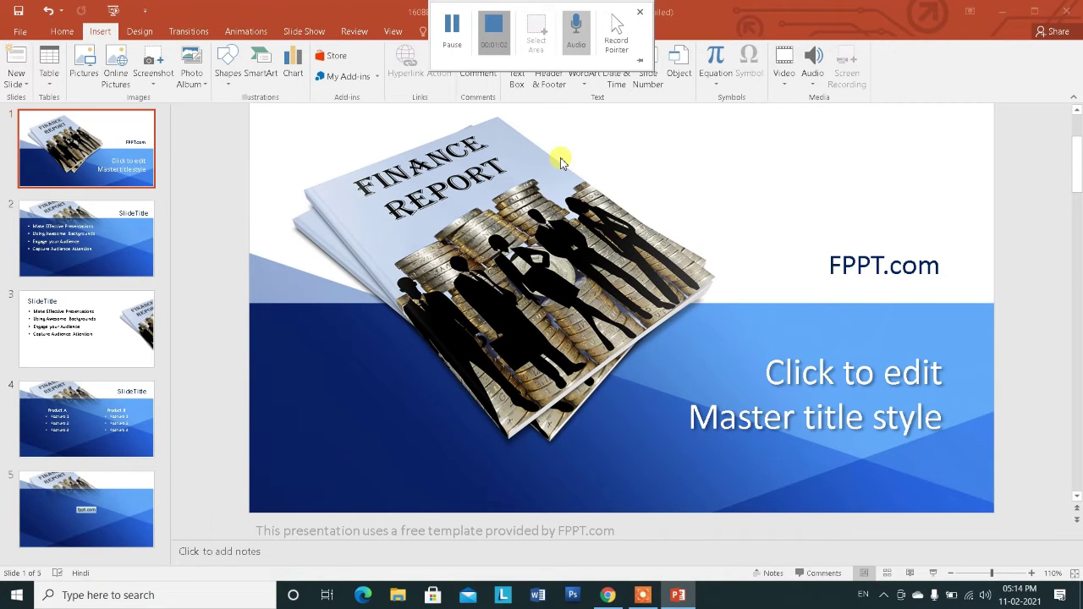
- Stop the recording so it lands on slide 1, then play the video back
key(super+shift+q)
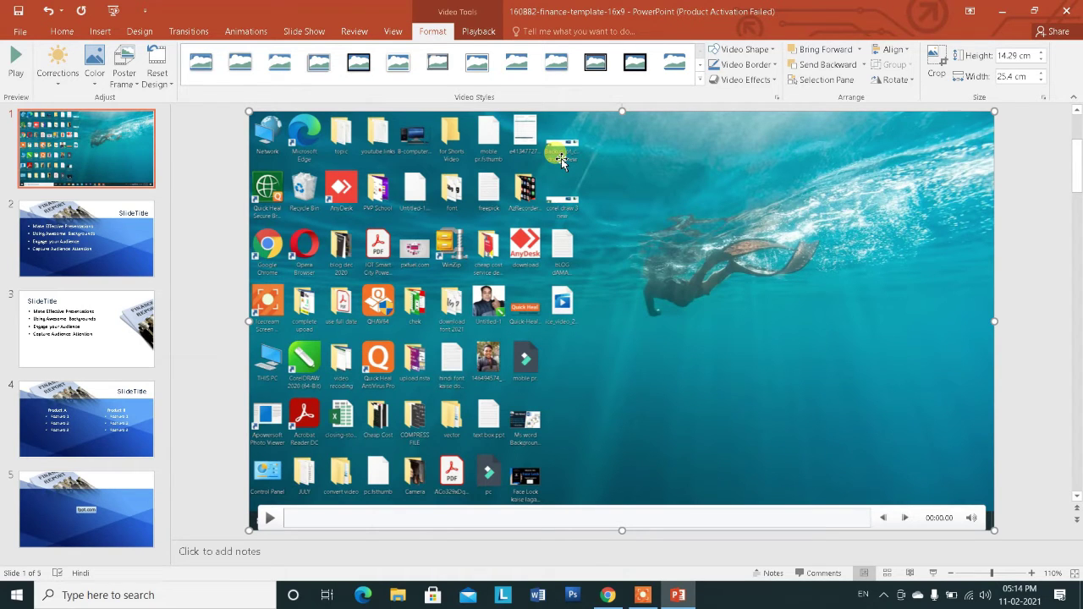
scroll(324, 293, down, 1)
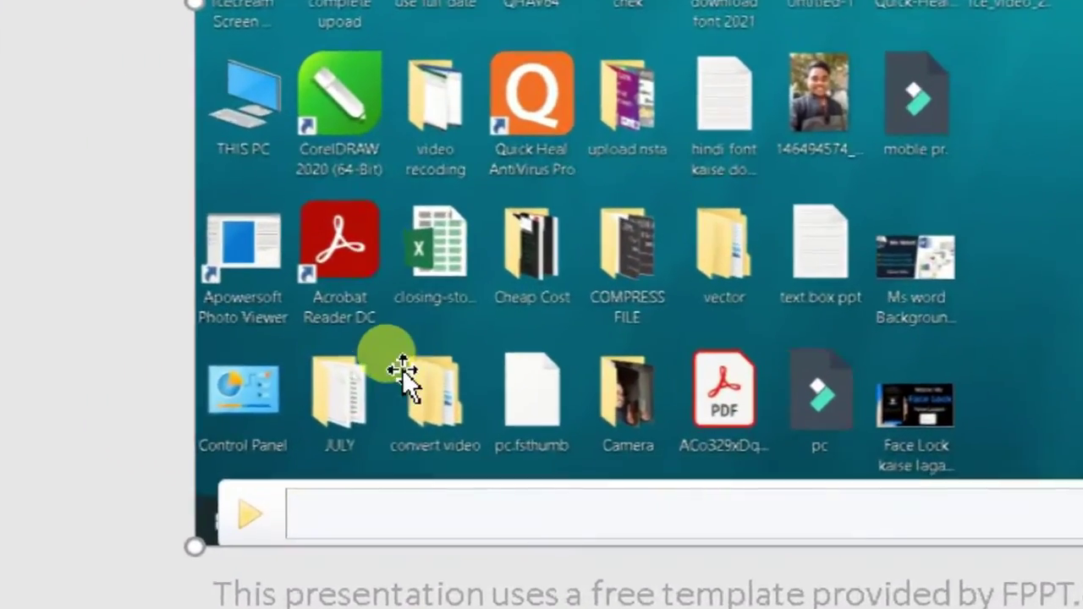
click(380, 388)
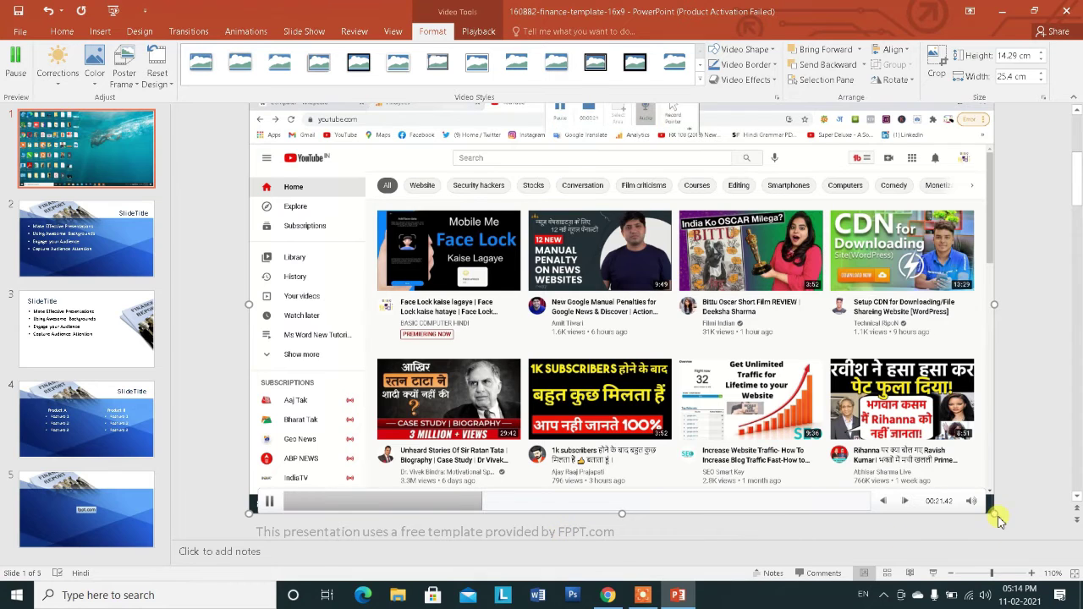
- Shrink the video to about 11.97 × 6.74 cm in the top-right corner and replay it
click(269, 501)
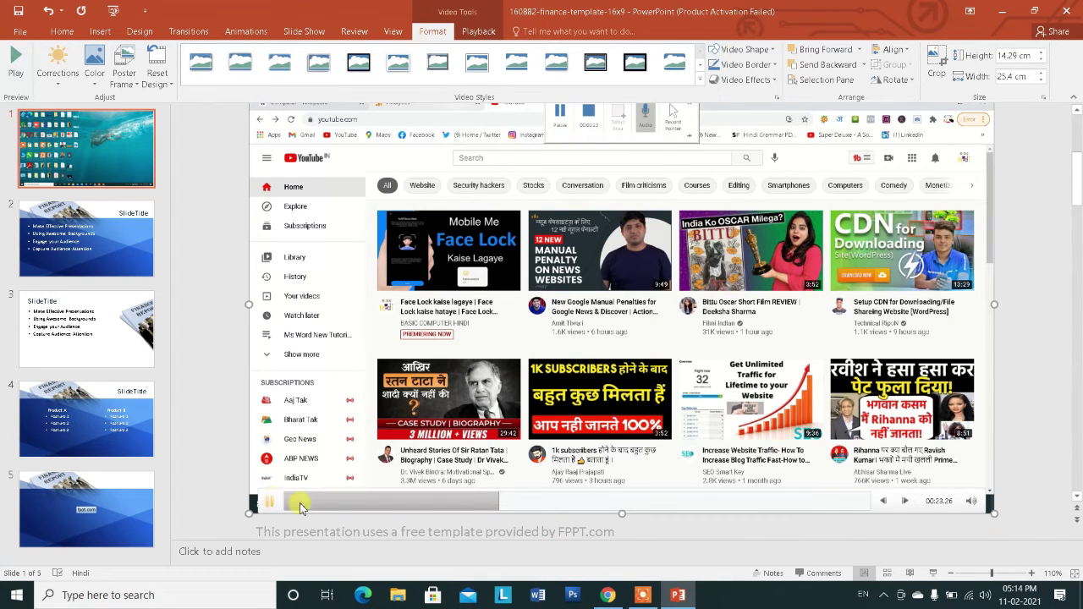
mouse_move(992, 506)
mouse_down()
mouse_move(546, 312)
mouse_move(568, 311)
mouse_up()
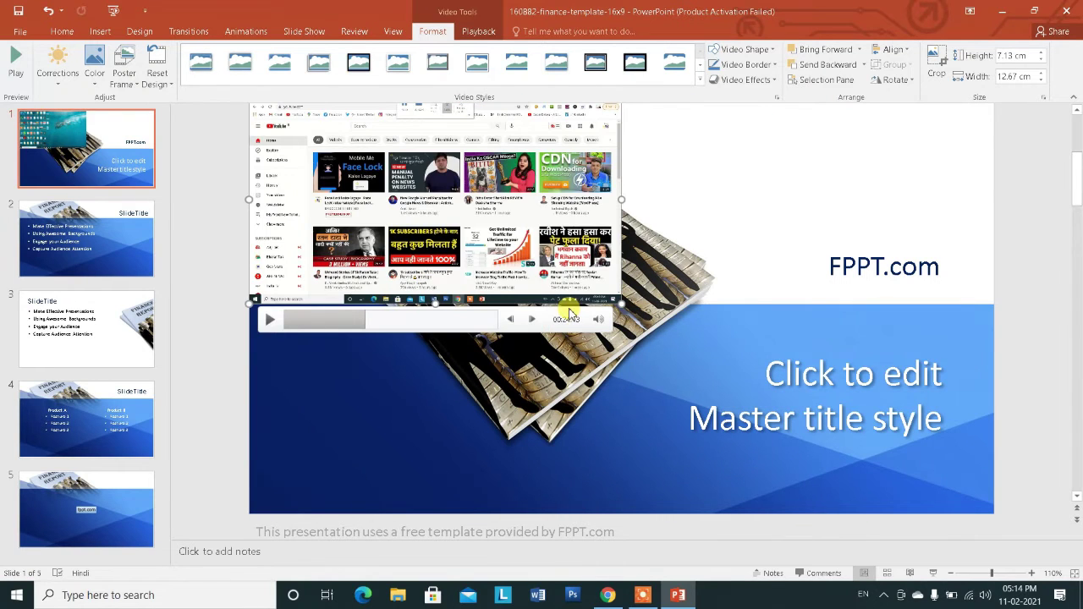
drag(319, 277, 687, 292)
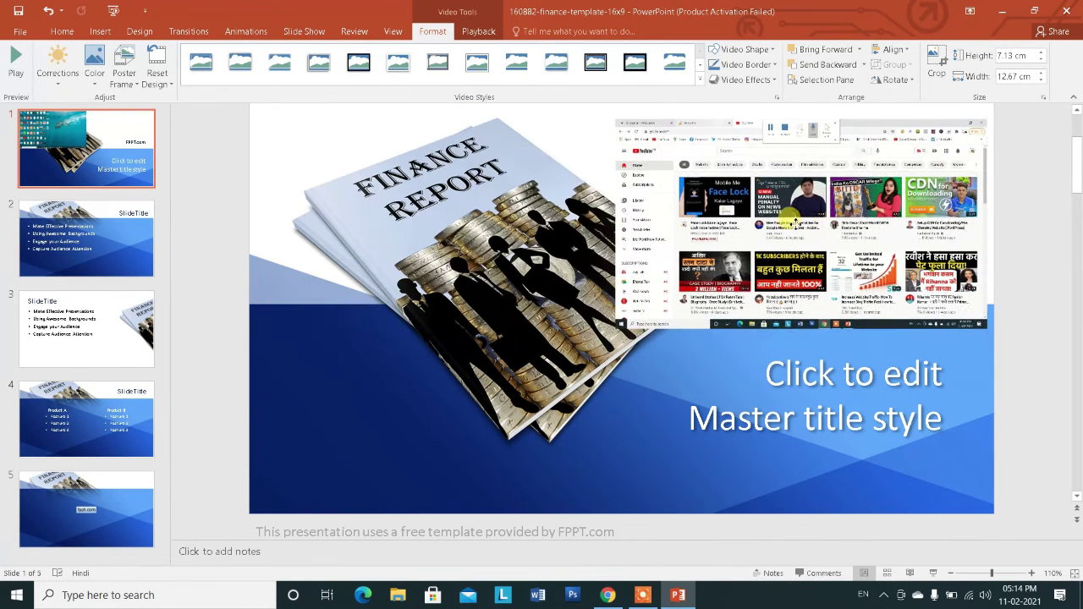
drag(617, 326, 638, 313)
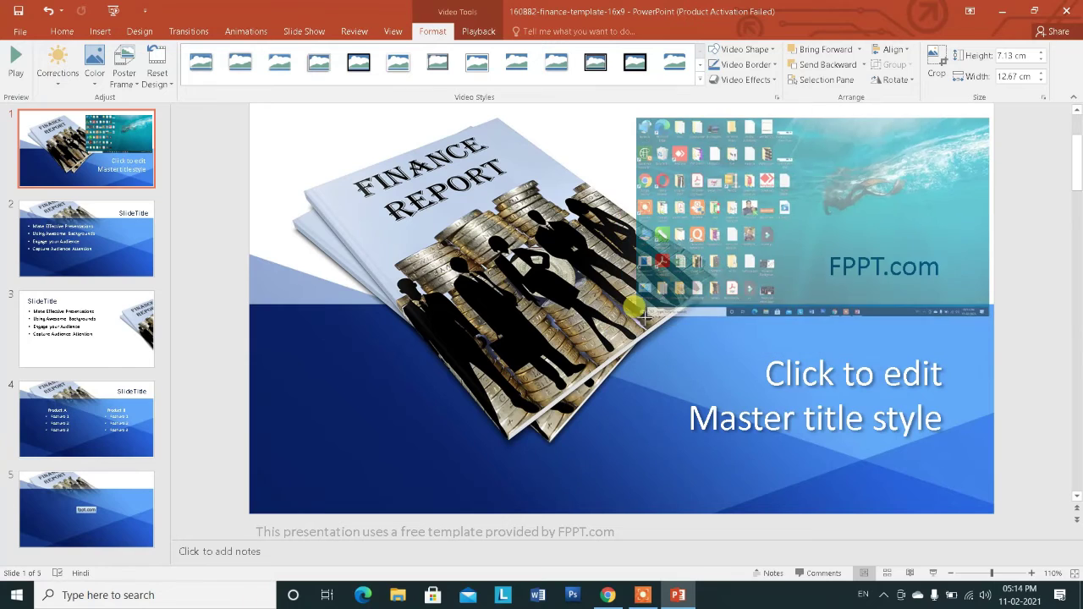
click(15, 59)
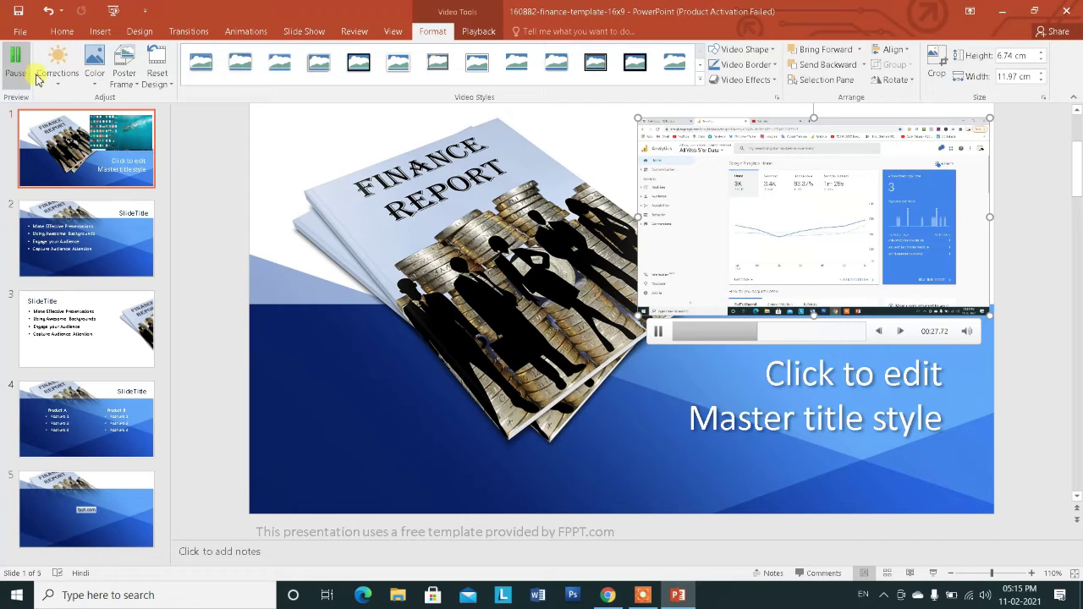
- Pause the video, apply a green recolor, and undo an accidental nudge of it
key(alt+p)
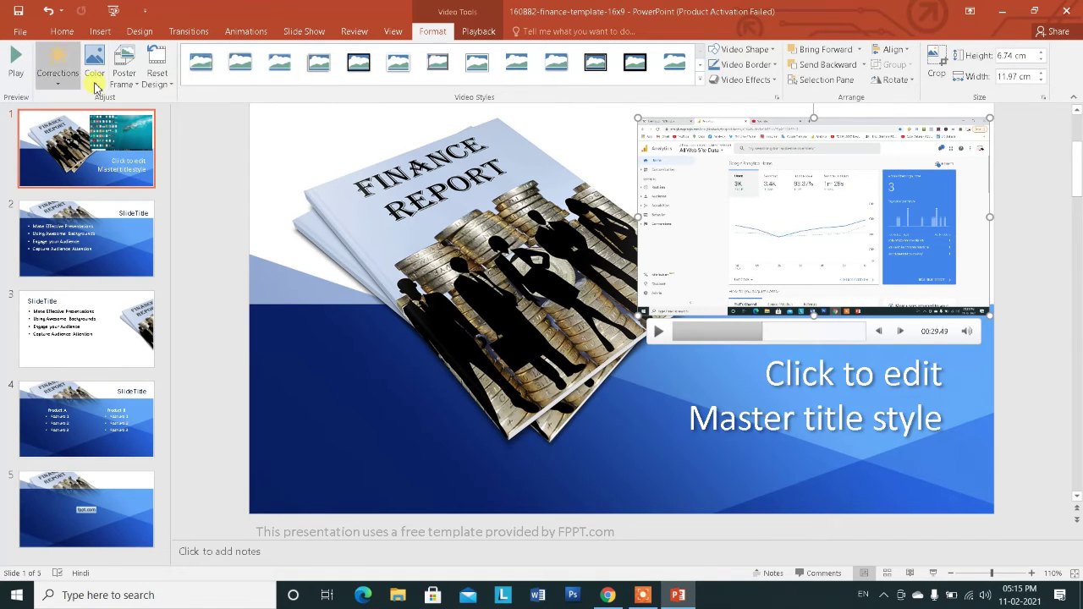
click(96, 85)
key(Escape)
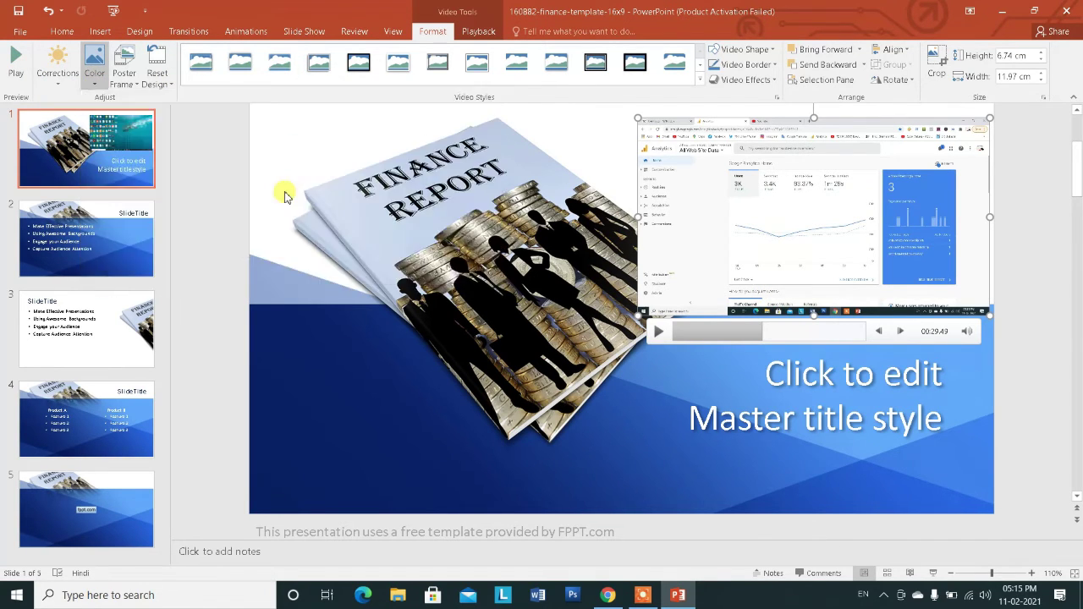
key(ctrl+z)
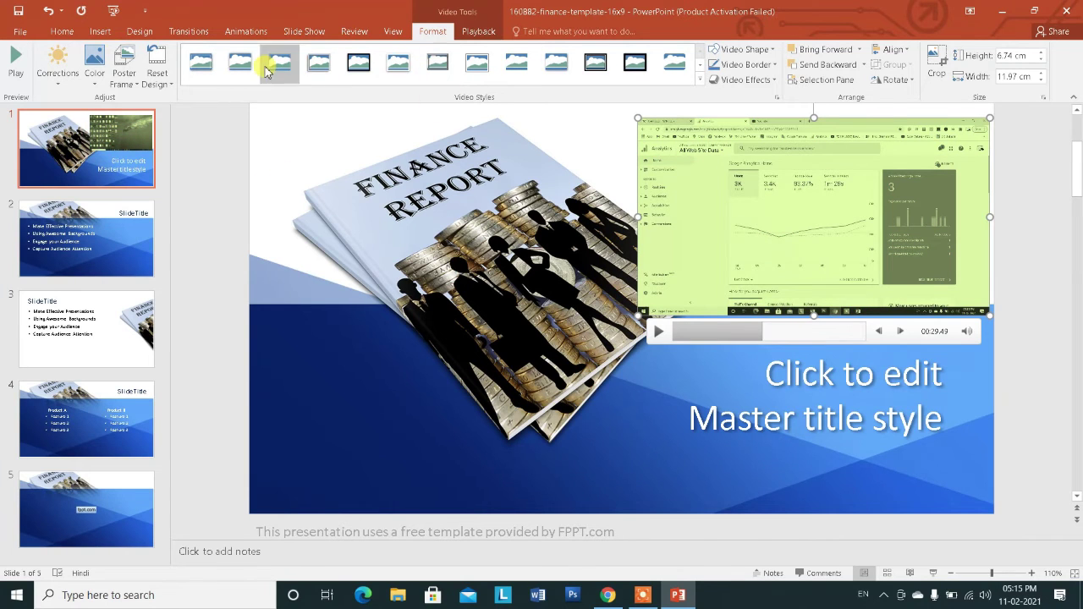
drag(849, 177, 821, 195)
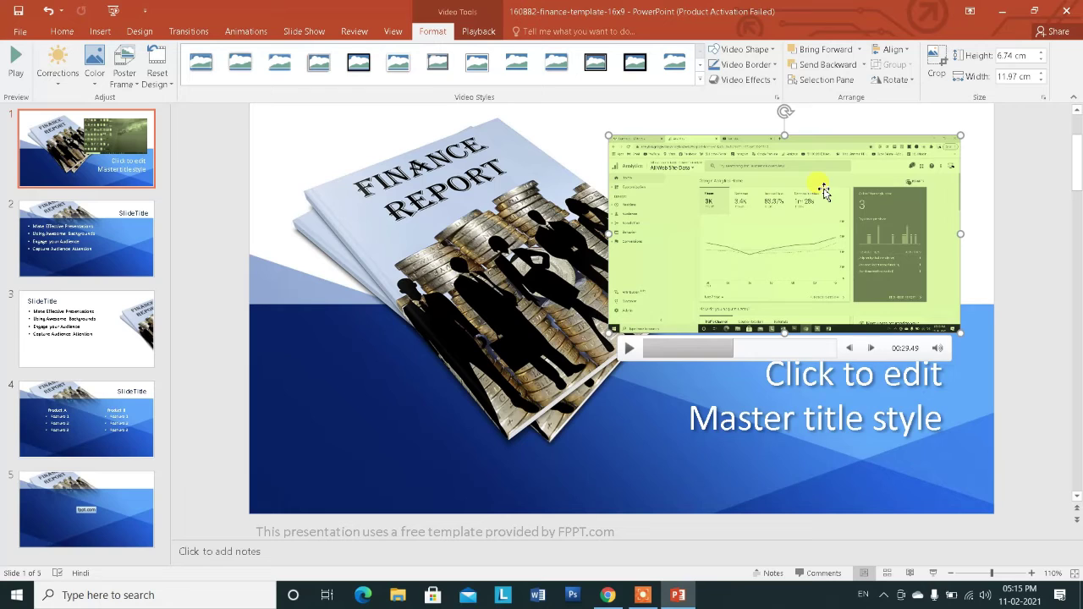
key(ctrl+z)
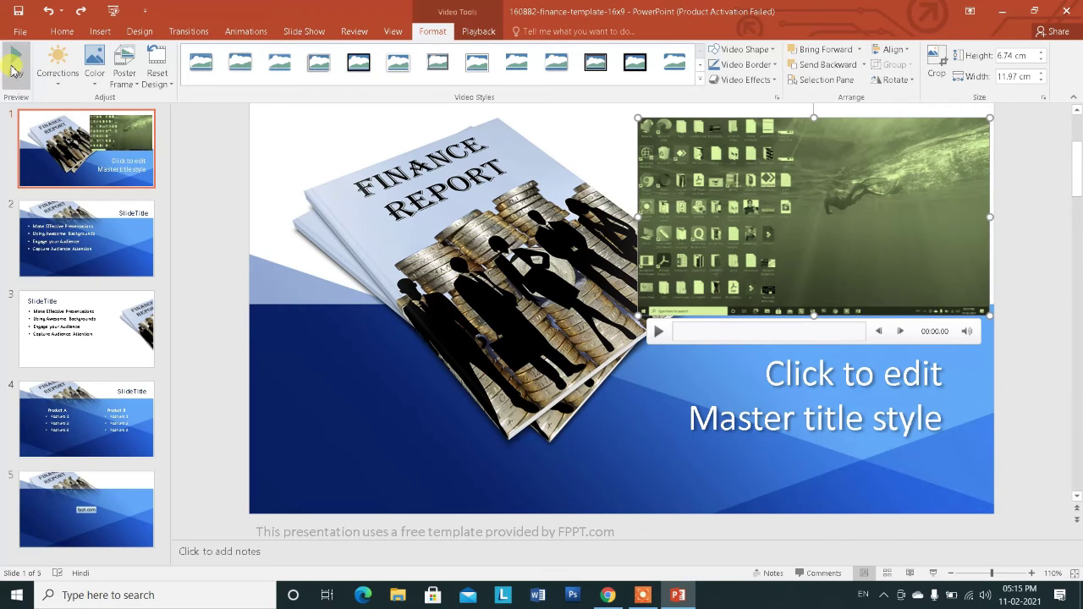